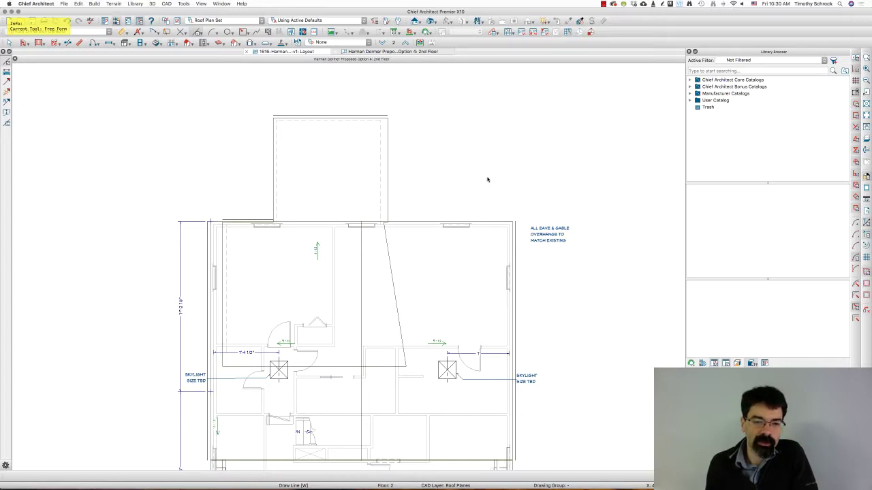
{"action": "mouse_move", "coordinate": [302, 117]}
{"action": "left_mouse_down"}
{"action": "mouse_move", "coordinate": [270, 122]}
{"action": "mouse_move", "coordinate": [271, 224]}
{"action": "mouse_move", "coordinate": [219, 225]}
{"action": "mouse_move", "coordinate": [216, 365]}
{"action": "mouse_move", "coordinate": [402, 374]}
{"action": "mouse_move", "coordinate": [385, 230]}
{"action": "mouse_move", "coordinate": [395, 116]}
{"action": "left_mouse_up"}
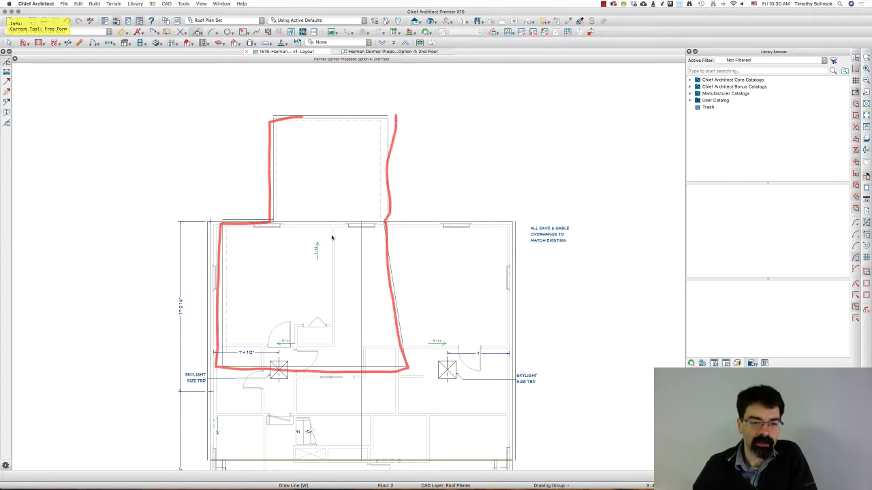
{"action": "left_click_drag", "start_coordinate": [332, 237], "coordinate": [235, 334]}
{"action": "left_click_drag", "start_coordinate": [212, 226], "coordinate": [361, 347]}
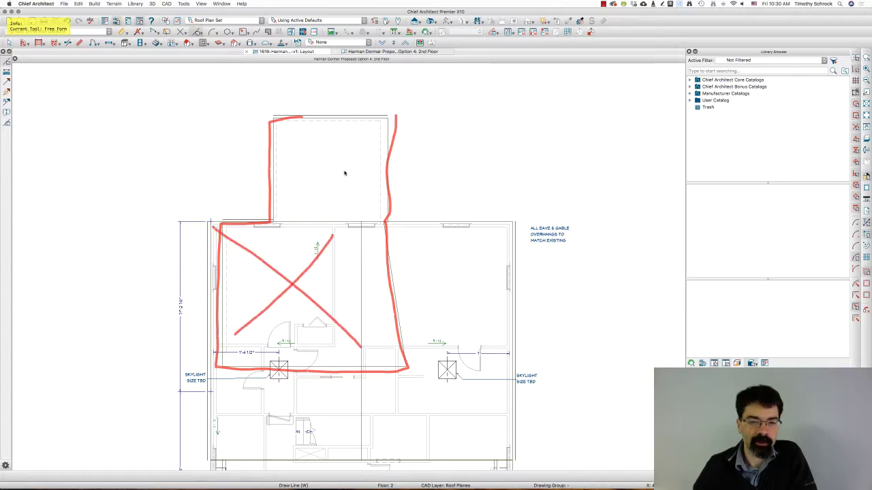
{"action": "left_click_drag", "start_coordinate": [369, 130], "coordinate": [290, 199]}
{"action": "left_click_drag", "start_coordinate": [283, 137], "coordinate": [366, 211]}
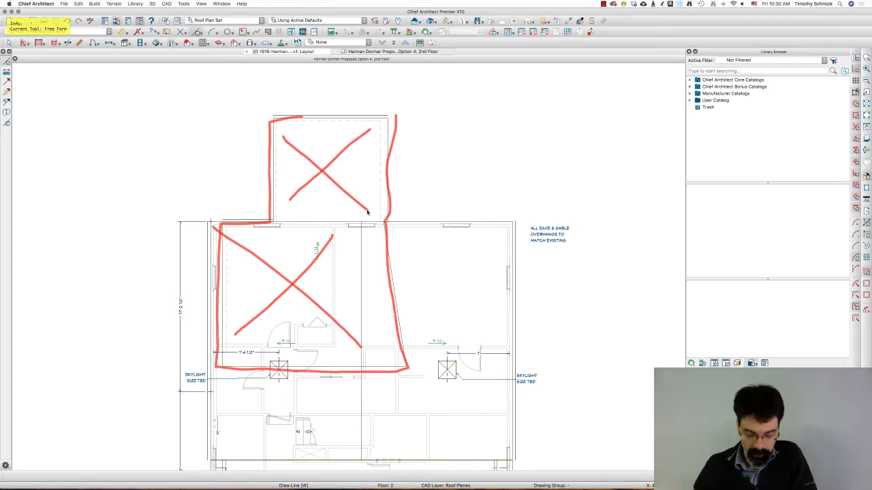
{"action": "key", "text": "Delete"}
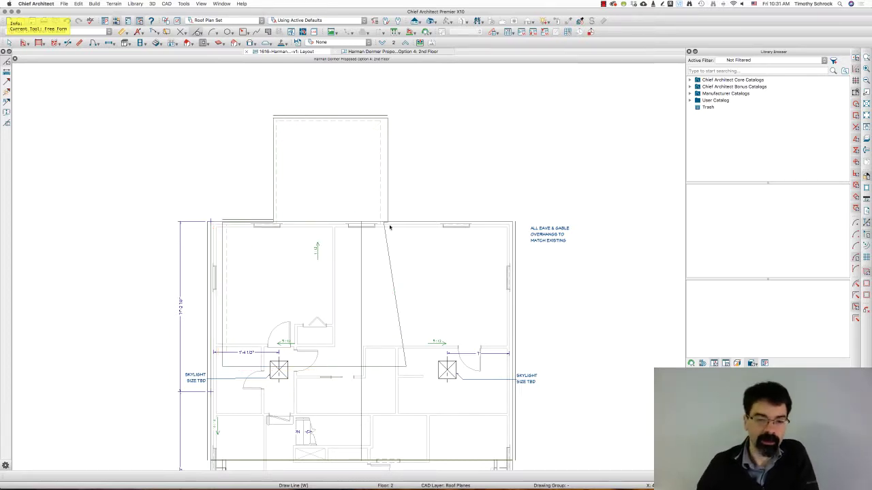
{"action": "mouse_move", "coordinate": [418, 226]}
{"action": "left_mouse_down"}
{"action": "mouse_move", "coordinate": [222, 220]}
{"action": "mouse_move", "coordinate": [220, 420]}
{"action": "left_mouse_up"}
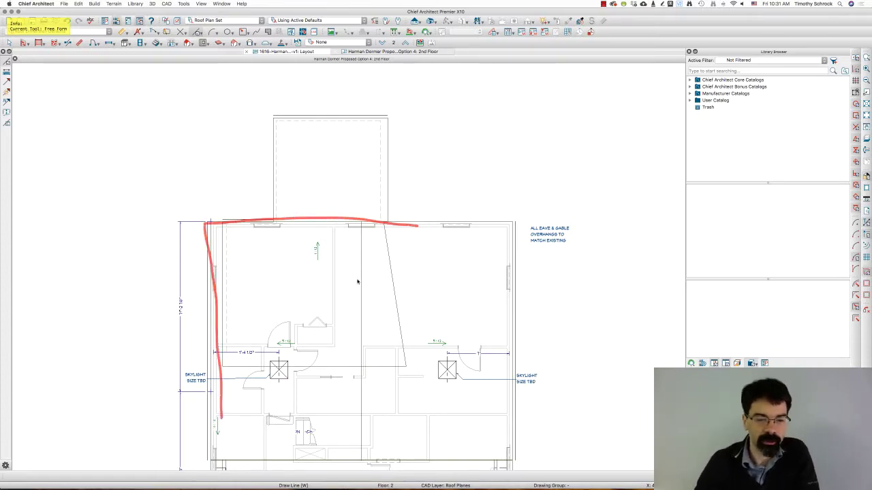
{"action": "mouse_move", "coordinate": [384, 219]}
{"action": "left_mouse_down"}
{"action": "mouse_move", "coordinate": [405, 344]}
{"action": "mouse_move", "coordinate": [354, 366]}
{"action": "mouse_move", "coordinate": [231, 367]}
{"action": "mouse_move", "coordinate": [226, 235]}
{"action": "left_mouse_up"}
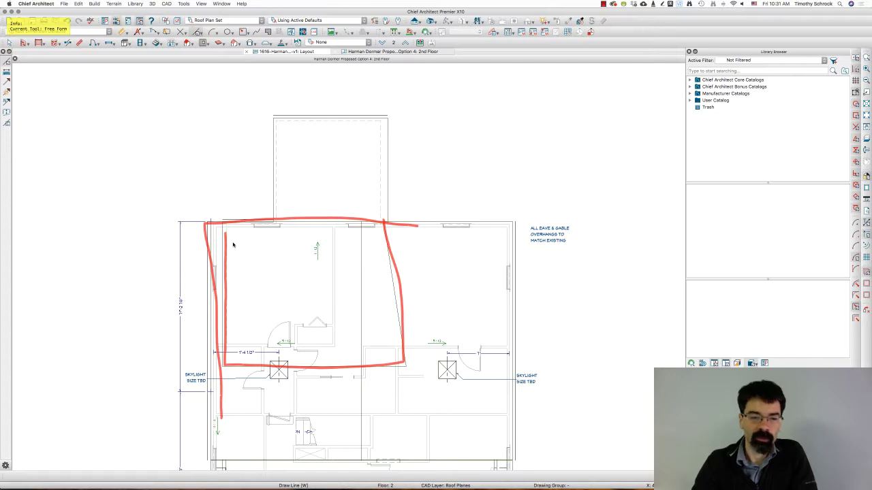
{"action": "key", "text": "Delete"}
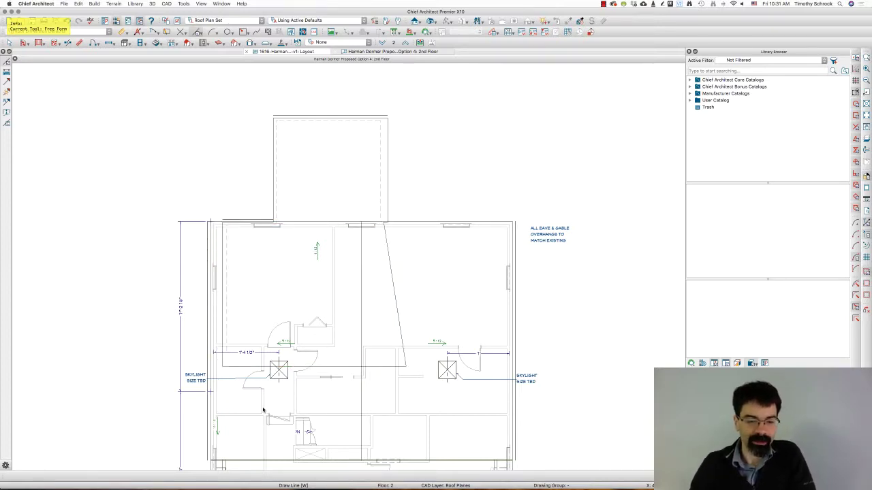
{"action": "left_click_drag", "start_coordinate": [264, 407], "coordinate": [260, 228]}
{"action": "left_click_drag", "start_coordinate": [285, 397], "coordinate": [289, 262]}
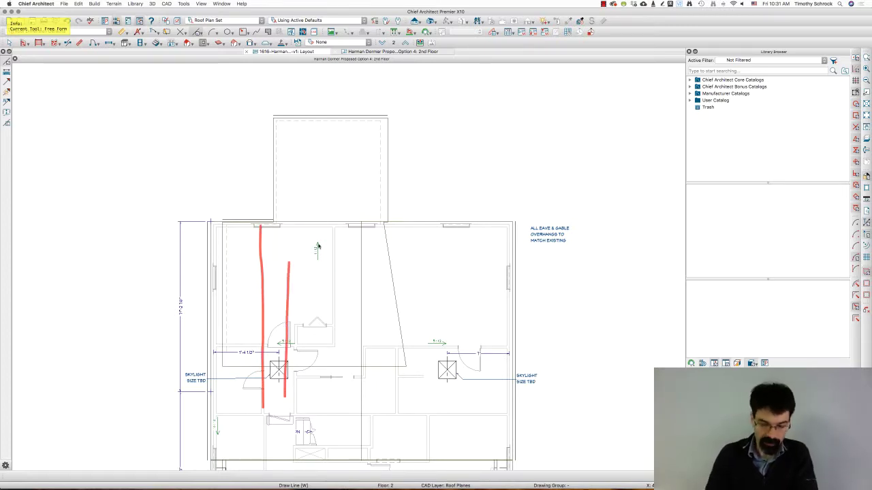
{"action": "key", "text": "Delete"}
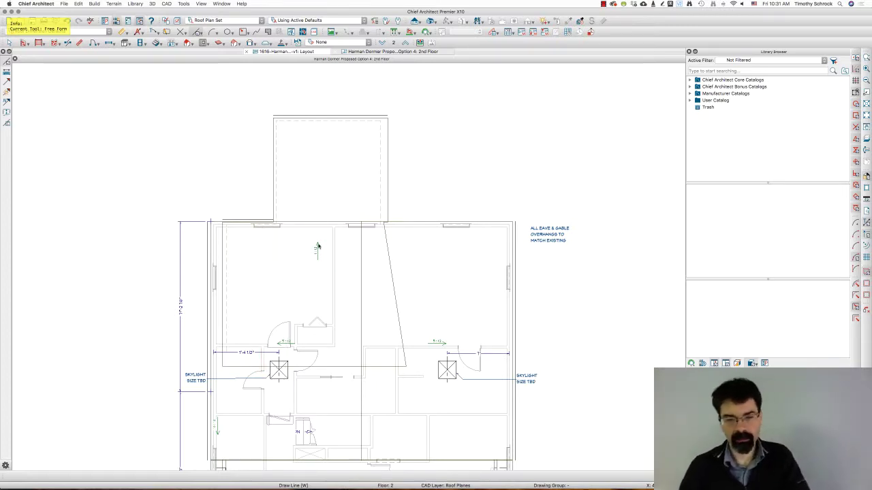
{"action": "key", "text": "Escape"}
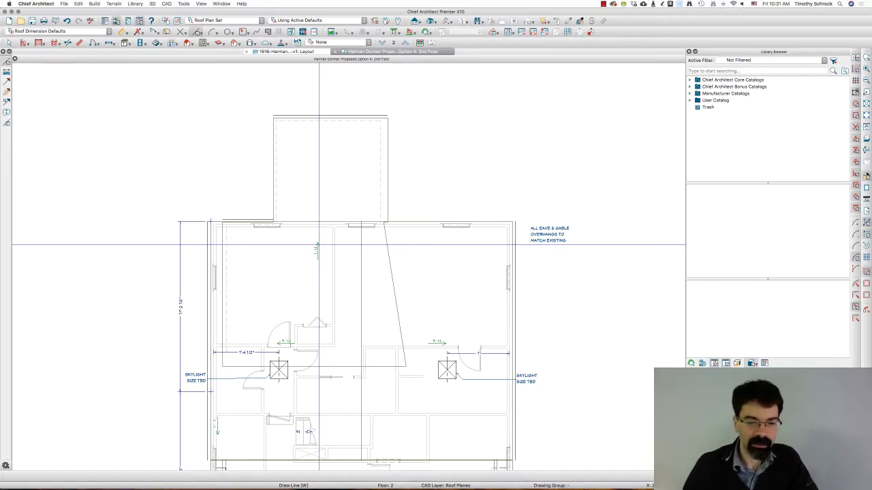
Examine the dormer roof plane's edges and the adjacent exterior wall by selecting each one
{"action": "left_click", "coordinate": [389, 270]}
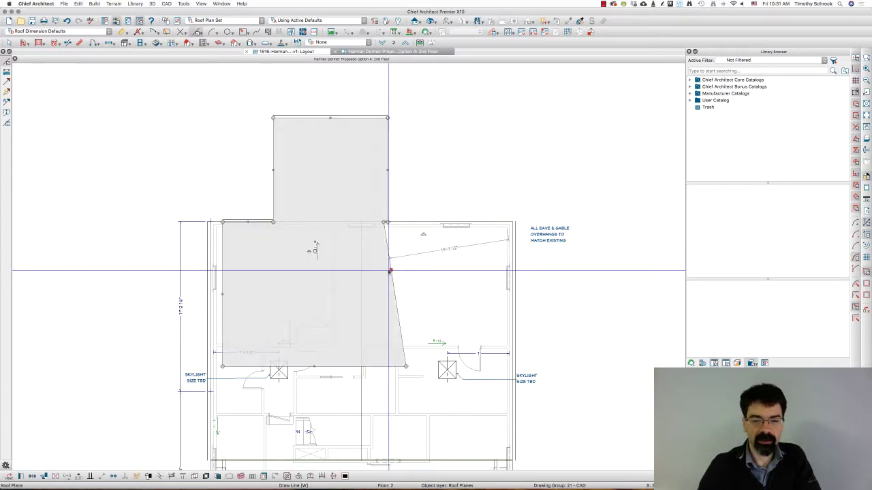
{"action": "left_click", "coordinate": [512, 250]}
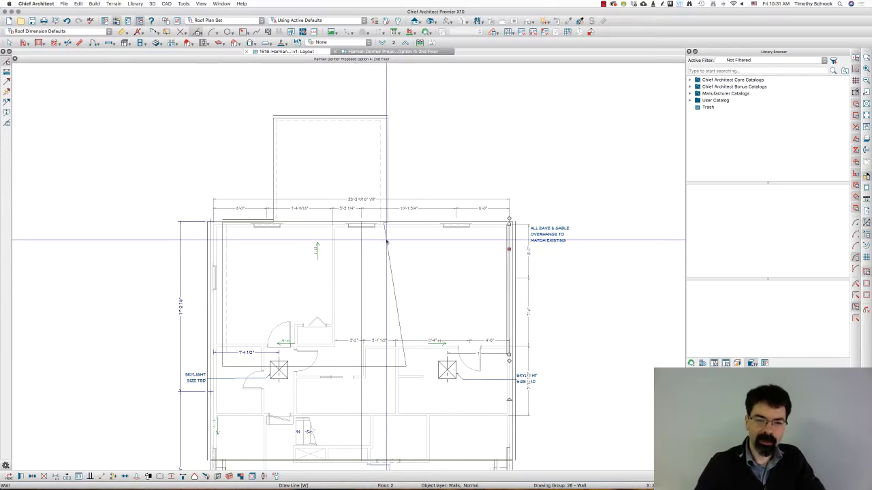
{"action": "key", "text": "Escape"}
{"action": "left_click", "coordinate": [388, 158]}
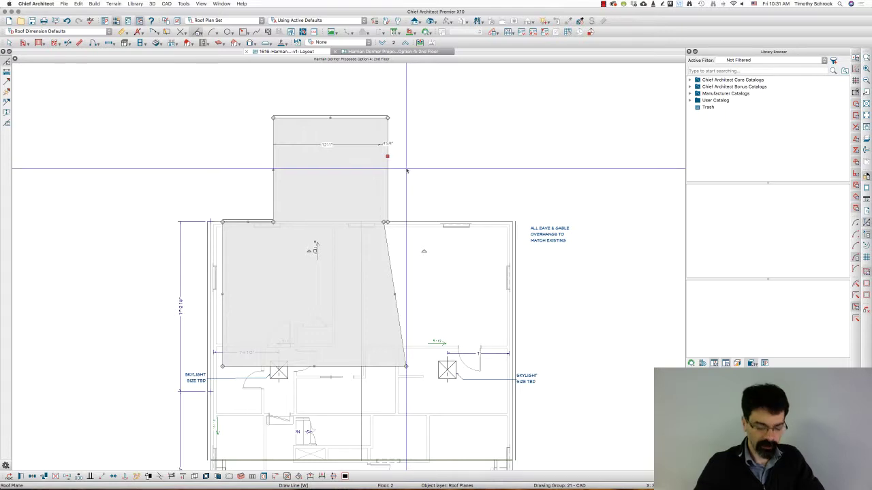
{"action": "key", "text": "Escape"}
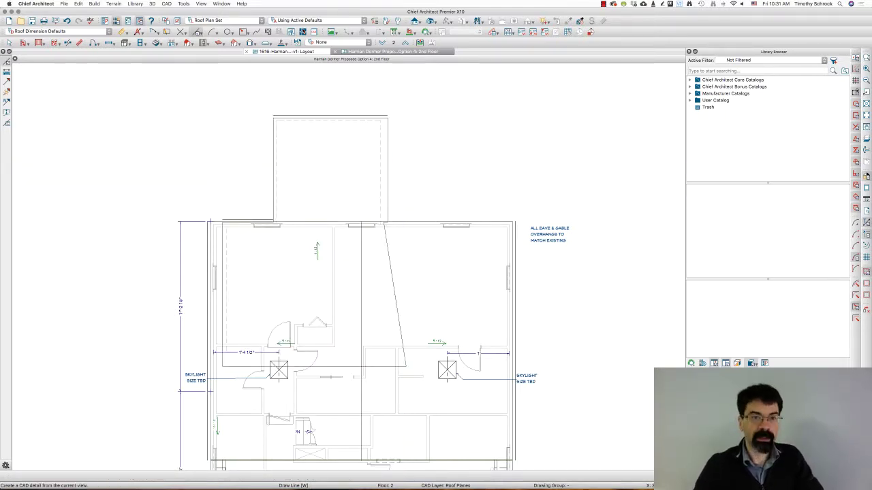
Set the current CAD layer to Roof Planes
{"action": "left_click", "coordinate": [314, 32]}
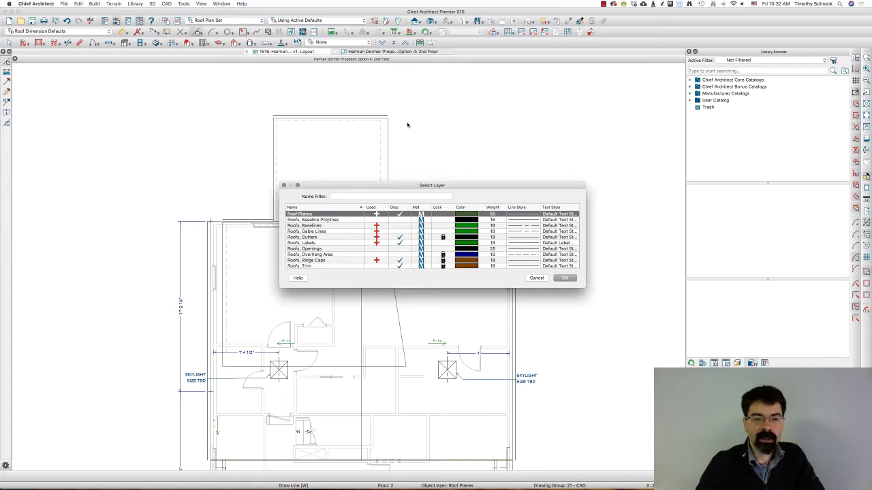
{"action": "left_click", "coordinate": [565, 278]}
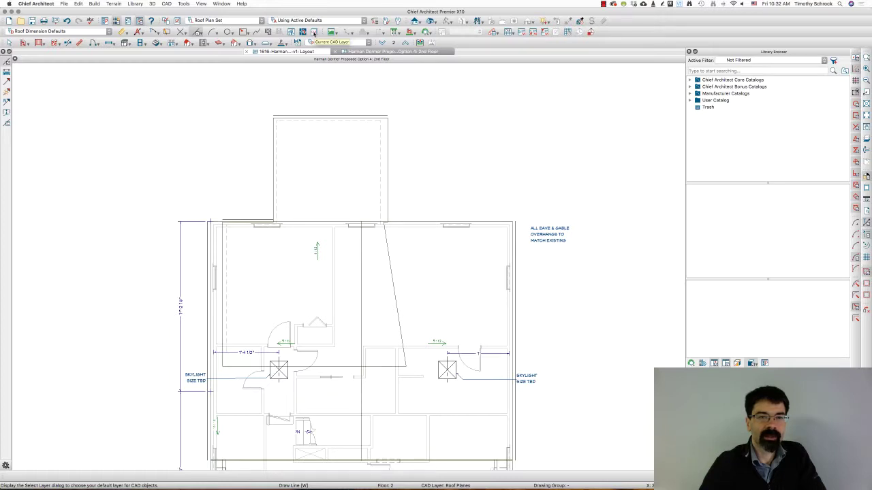
{"action": "left_click", "coordinate": [167, 3]}
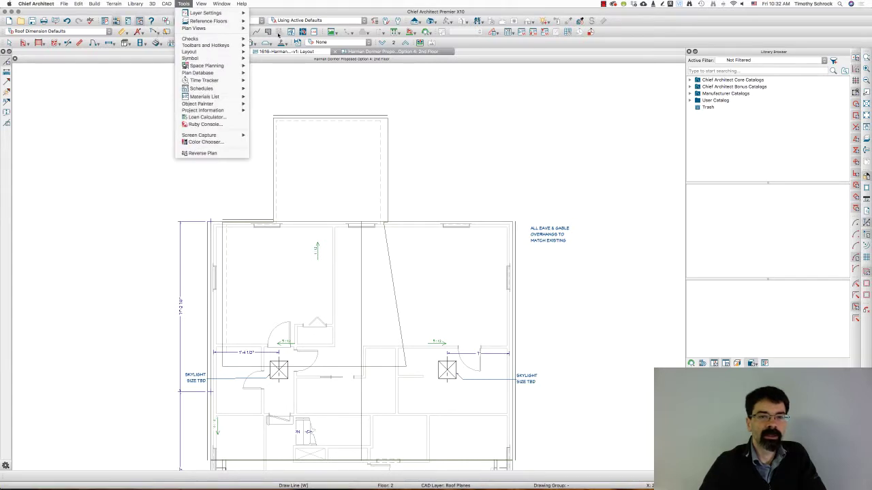
{"action": "left_click", "coordinate": [313, 31]}
{"action": "left_click", "coordinate": [313, 31]}
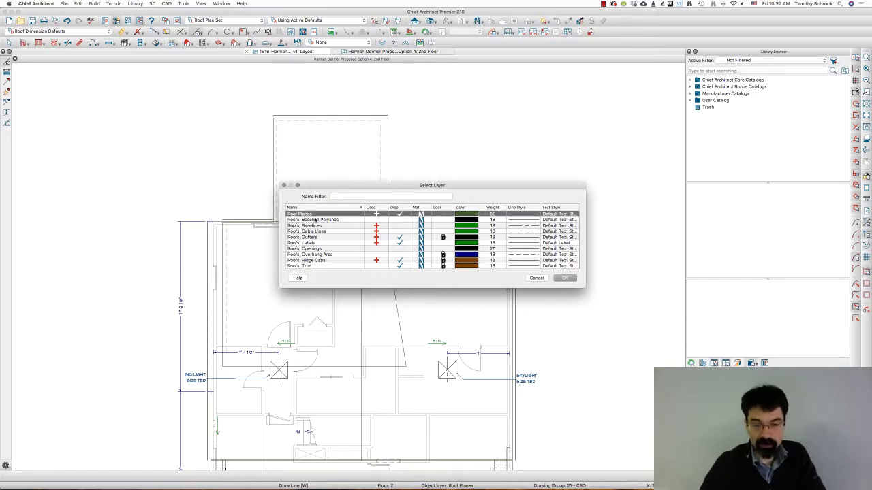
{"action": "scroll", "coordinate": [333, 237], "scroll_direction": "up", "scroll_amount": 5}
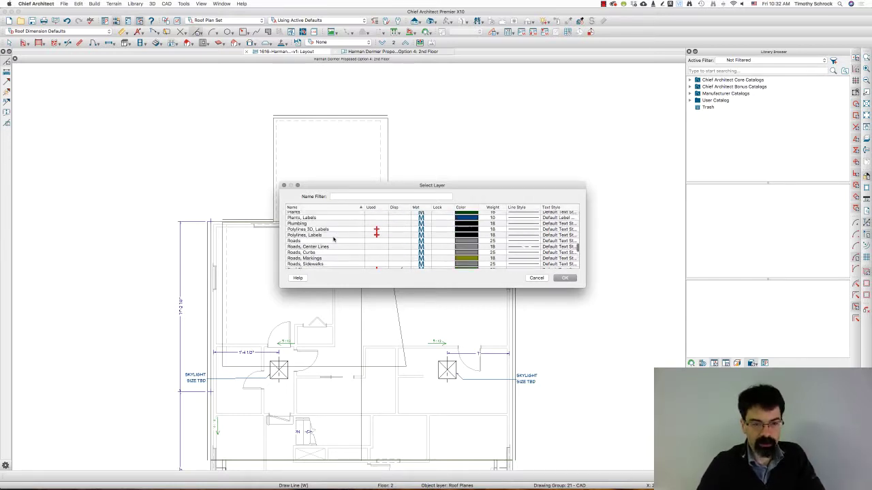
{"action": "scroll", "coordinate": [333, 238], "scroll_direction": "up", "scroll_amount": 10}
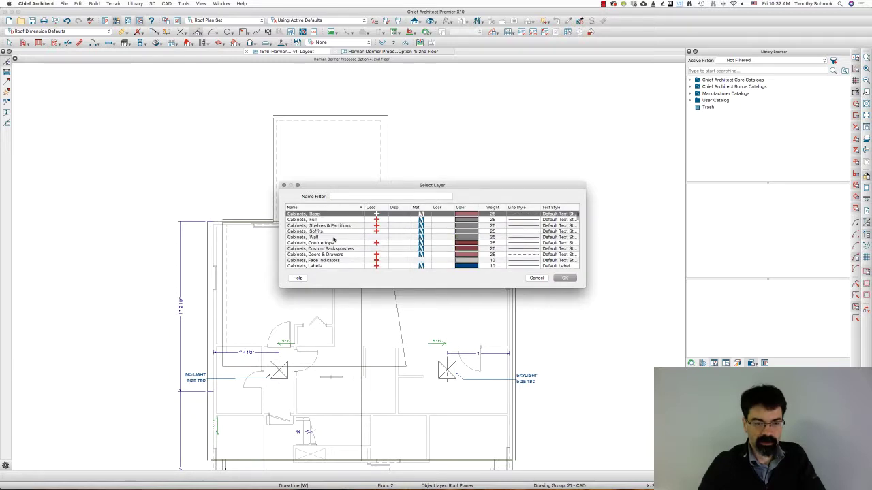
{"action": "key", "text": "r"}
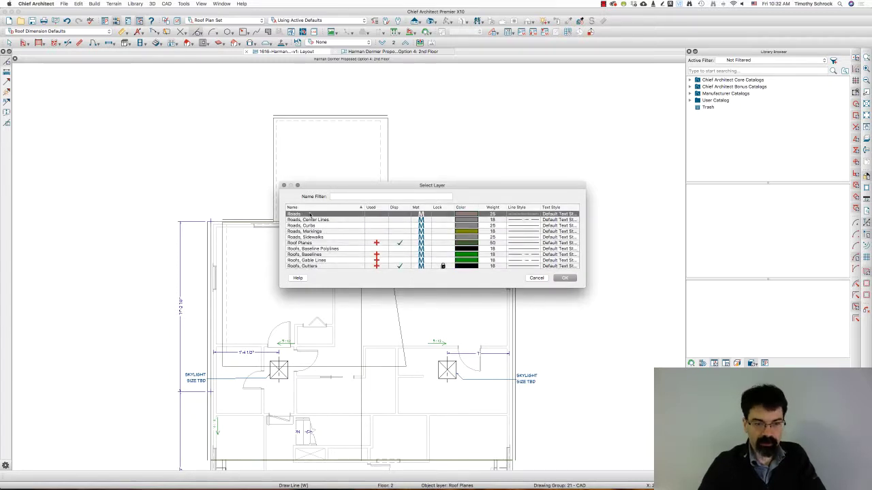
{"action": "left_click", "coordinate": [323, 243]}
{"action": "left_click", "coordinate": [565, 278]}
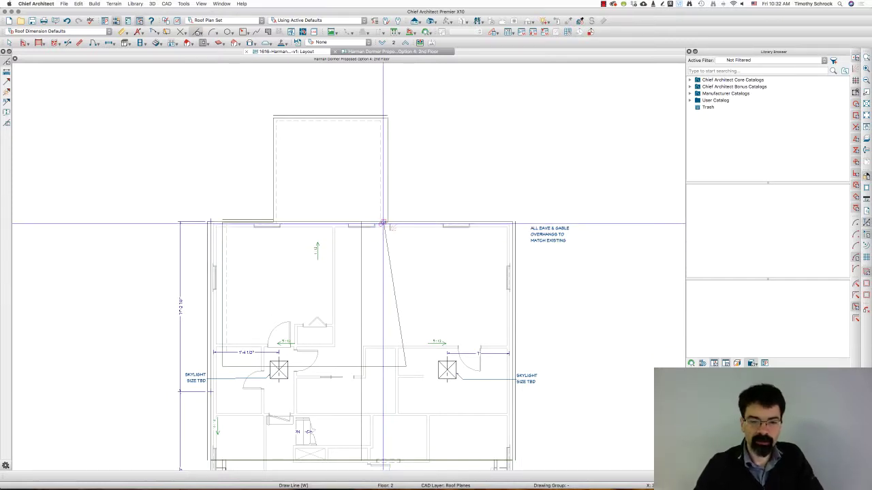
Trace the dormer roof plane's slanted edge, lower horizontal edge and opposite vertical edge inside the house outline as one open CAD polyline
{"action": "left_click_drag", "start_coordinate": [383, 223], "coordinate": [244, 306]}
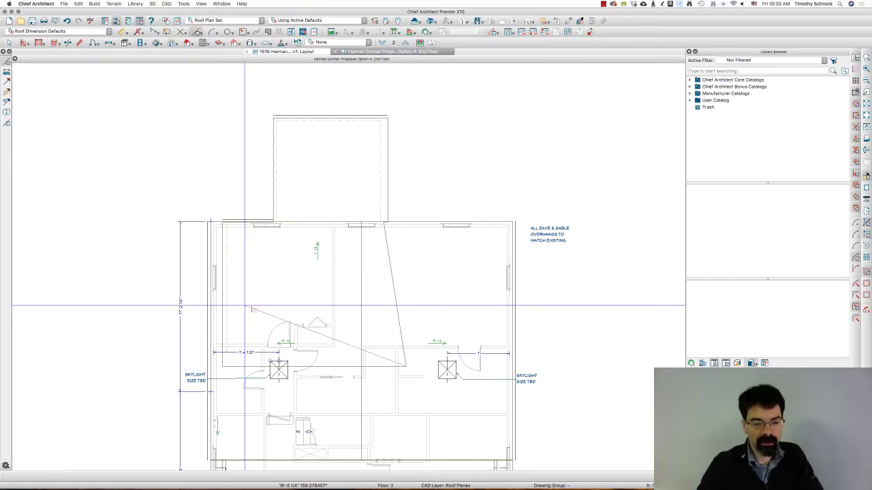
{"action": "left_click_drag", "start_coordinate": [245, 306], "coordinate": [223, 223]}
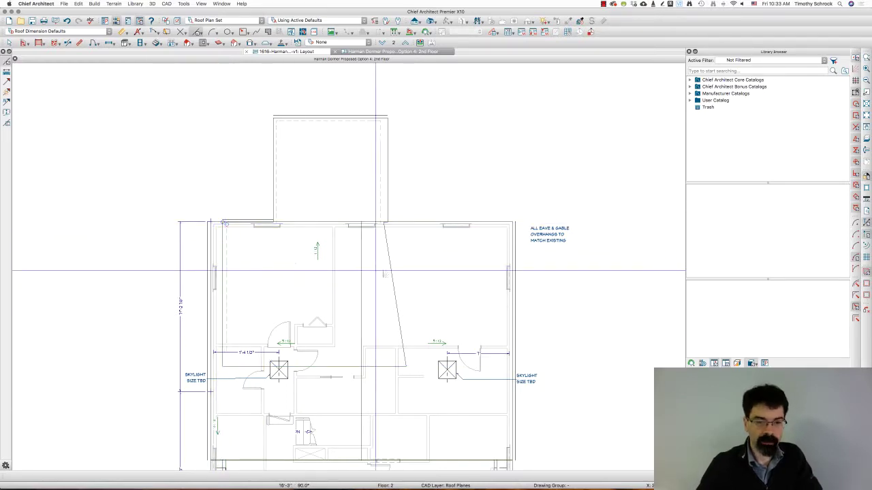
{"action": "left_click", "coordinate": [392, 277]}
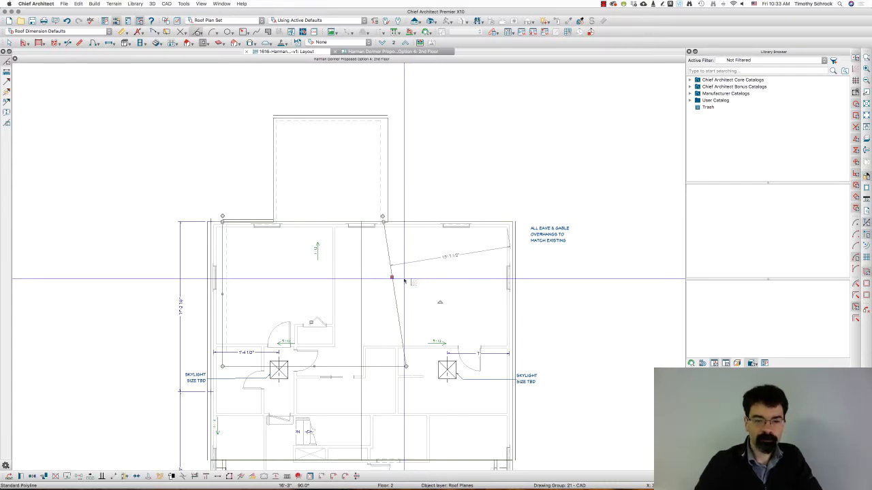
{"action": "key", "text": "Escape"}
Set the line color of the traced roof polyline to White
{"action": "scroll", "coordinate": [389, 314], "scroll_direction": "up", "scroll_amount": 3}
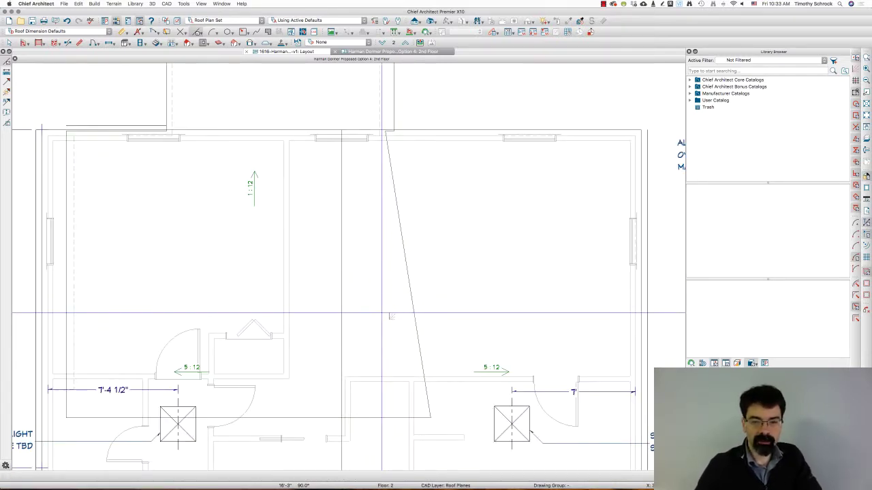
{"action": "key", "text": "w"}
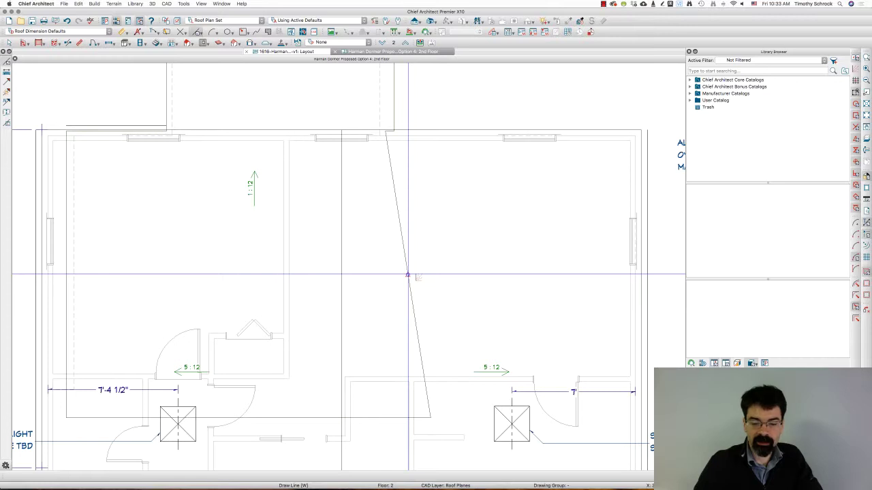
{"action": "left_click", "coordinate": [407, 275]}
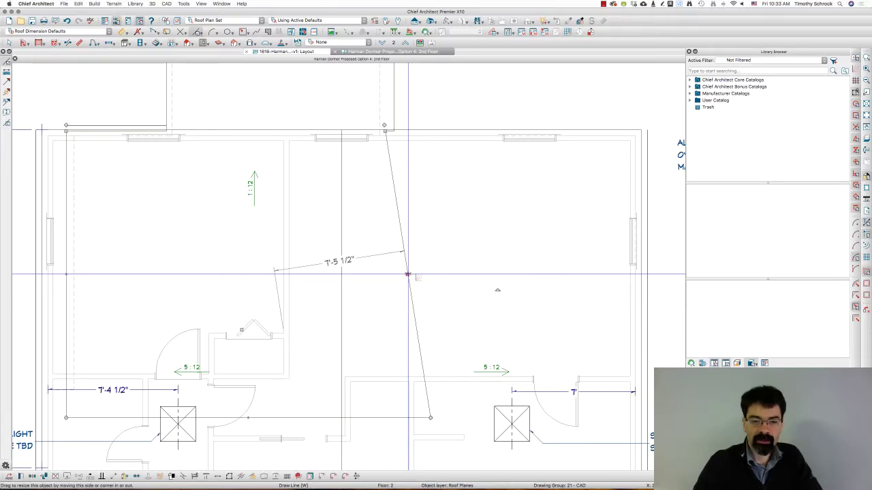
{"action": "double_click", "coordinate": [407, 275]}
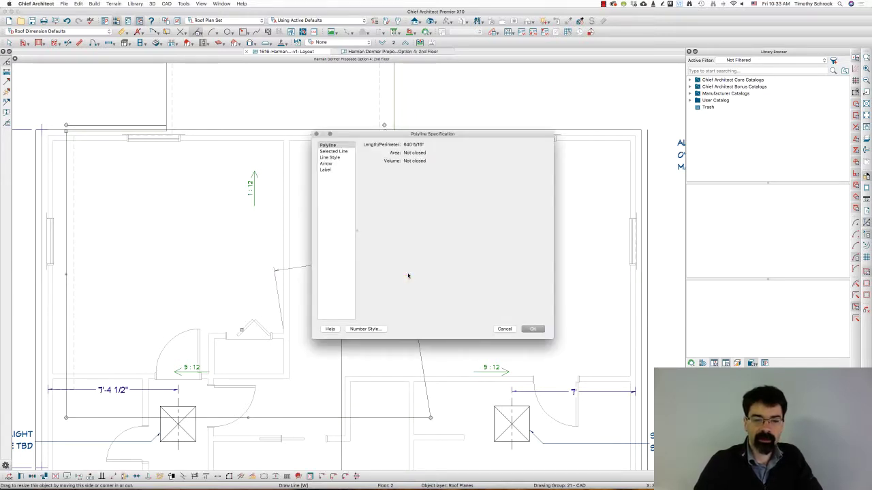
{"action": "left_click", "coordinate": [334, 151]}
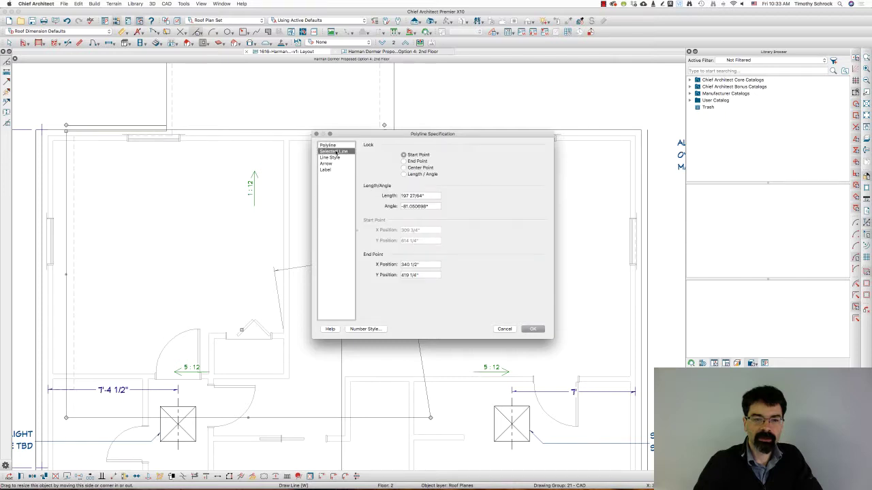
{"action": "left_click", "coordinate": [330, 157]}
{"action": "left_click", "coordinate": [453, 171]}
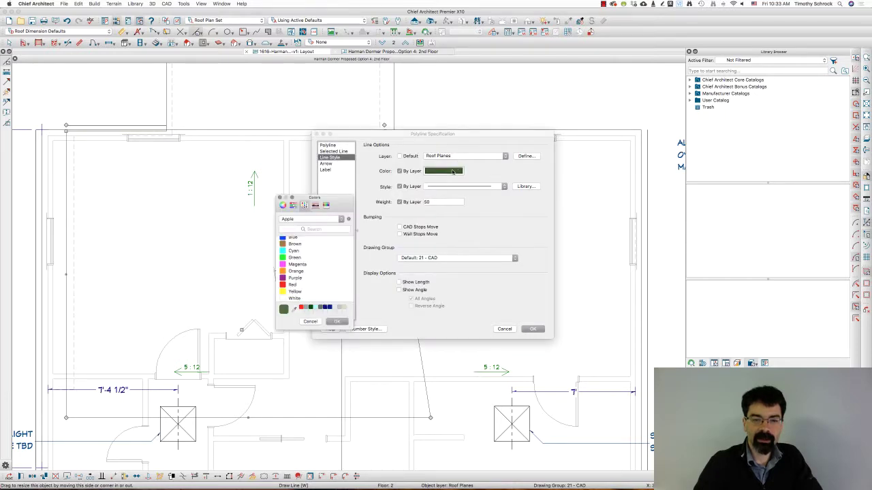
{"action": "left_click", "coordinate": [291, 298]}
{"action": "left_click", "coordinate": [334, 323]}
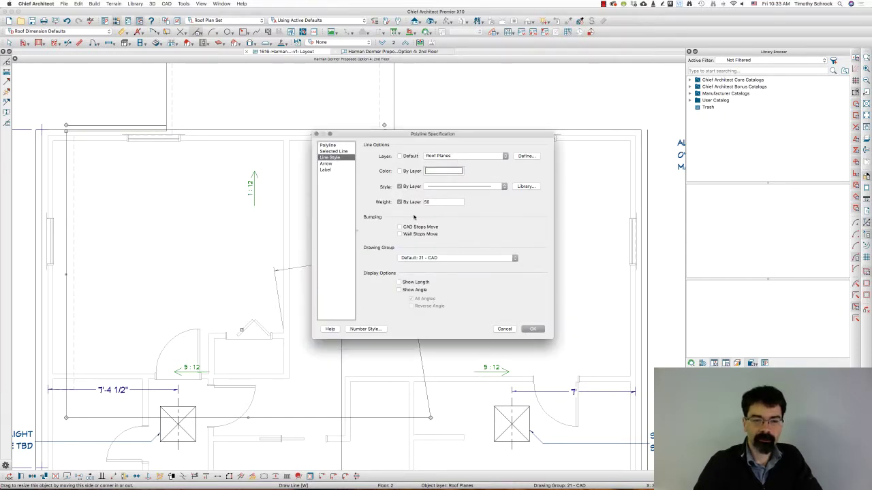
{"action": "left_click", "coordinate": [444, 186]}
{"action": "left_click", "coordinate": [533, 188]}
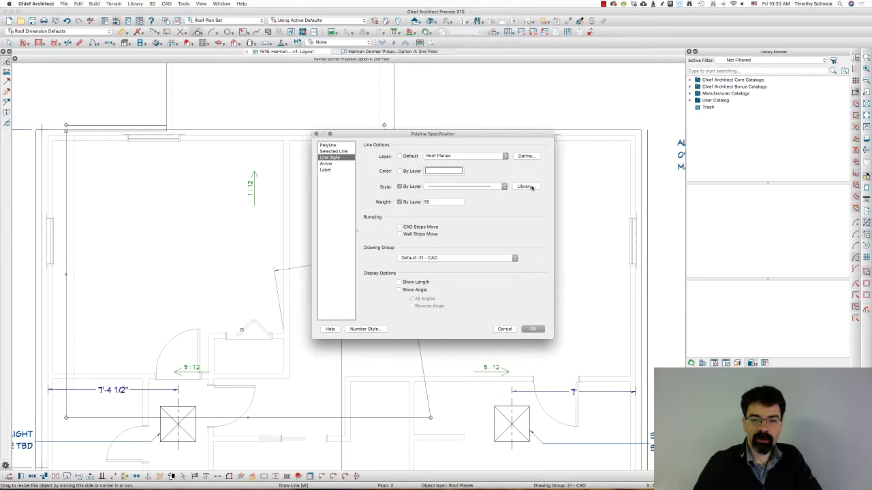
{"action": "left_click", "coordinate": [525, 187]}
{"action": "left_click", "coordinate": [347, 202]}
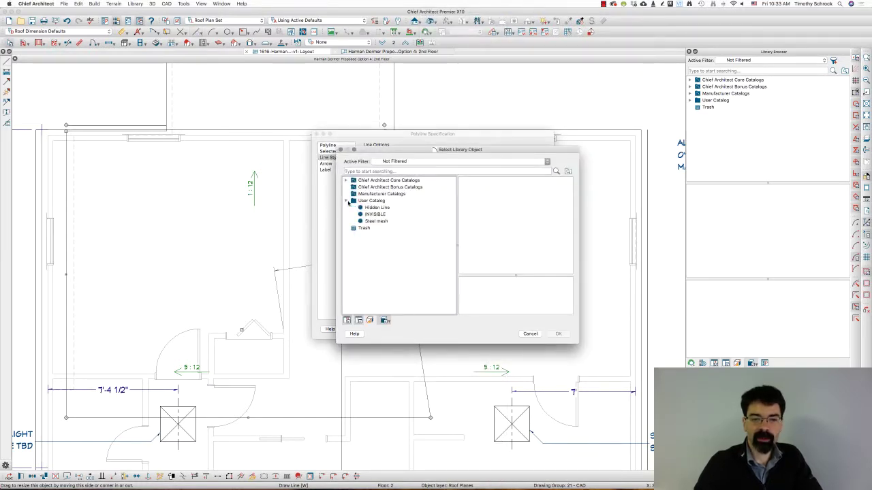
{"action": "left_click", "coordinate": [379, 209]}
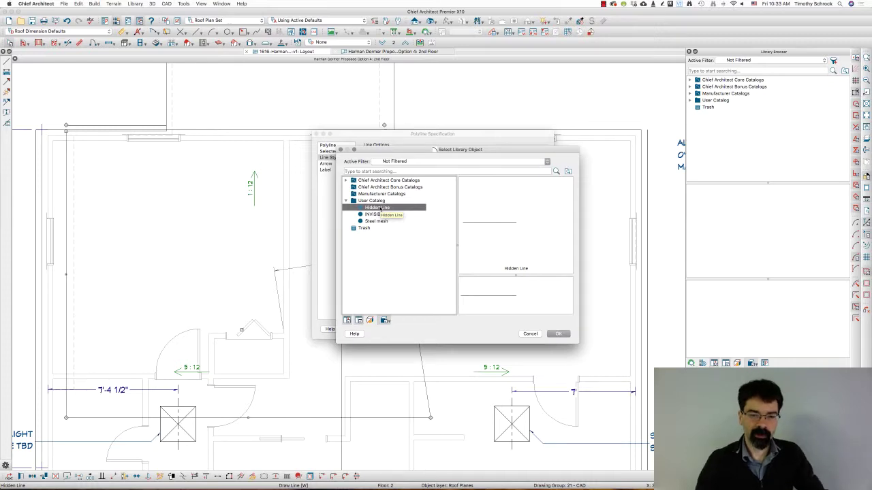
{"action": "left_click", "coordinate": [530, 334]}
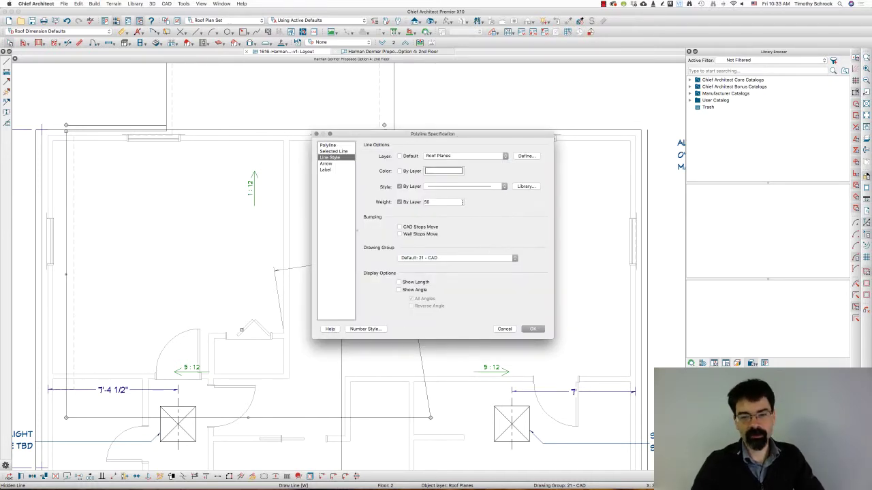
{"action": "left_click", "coordinate": [459, 188]}
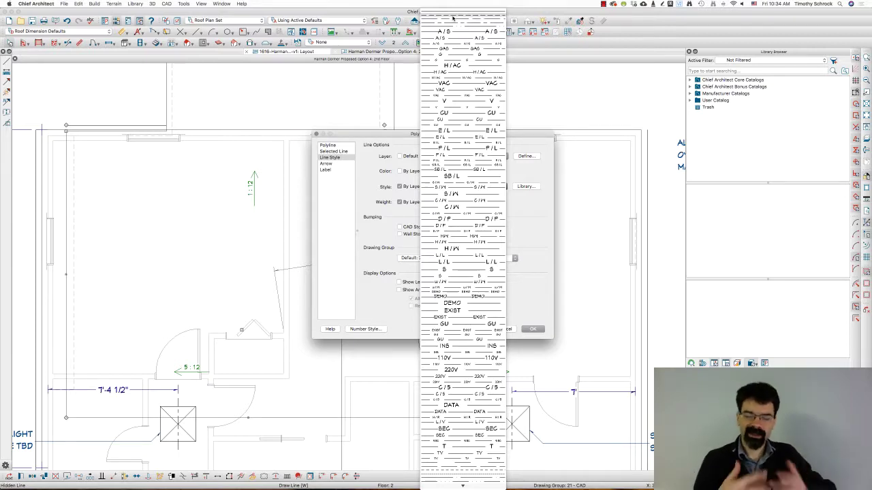
{"action": "left_click", "coordinate": [522, 186]}
Apply the Hidden Line style from the User Catalog to the traced roof polyline and set its line weight to 53
{"action": "left_click", "coordinate": [523, 187]}
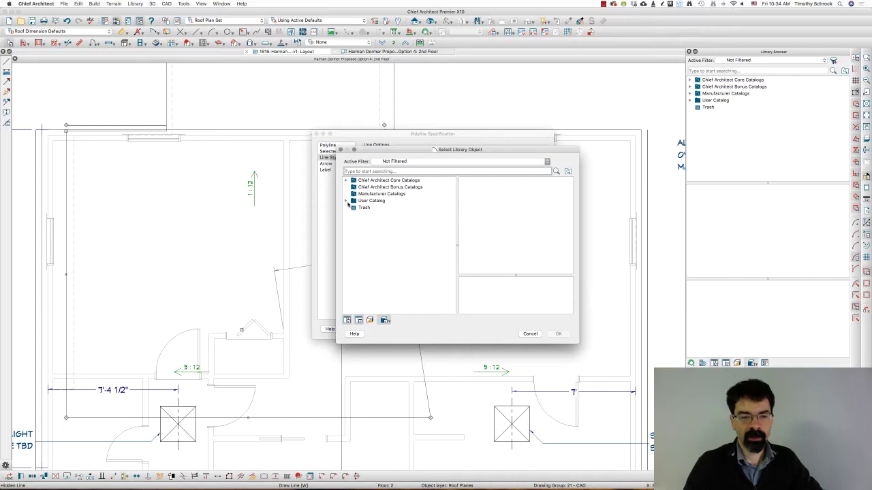
{"action": "left_click", "coordinate": [346, 201]}
{"action": "left_click", "coordinate": [378, 208]}
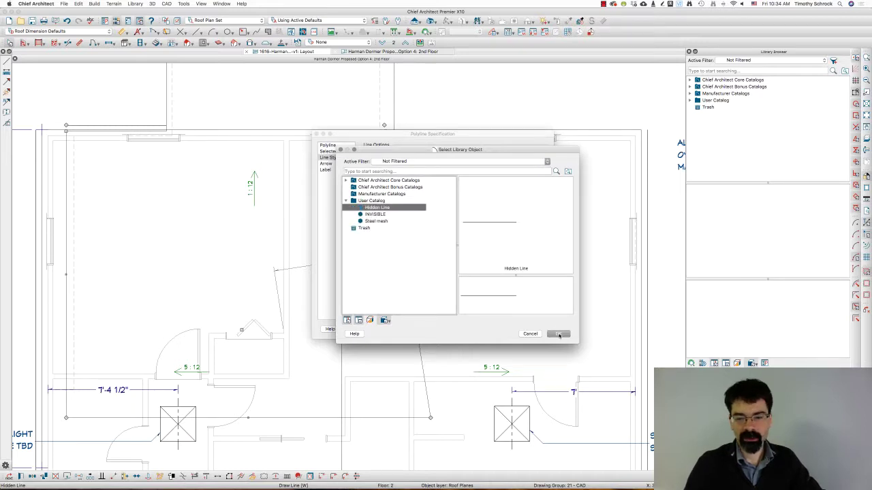
{"action": "left_click", "coordinate": [559, 334]}
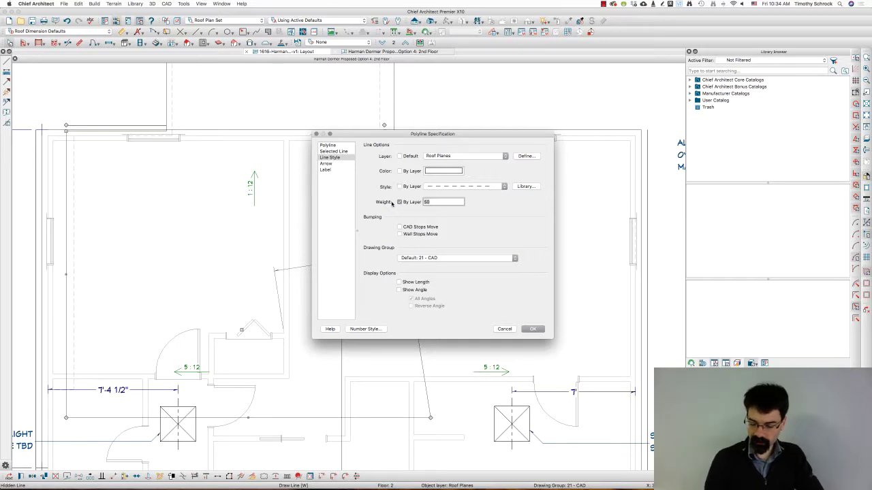
{"action": "type", "text": "53"}
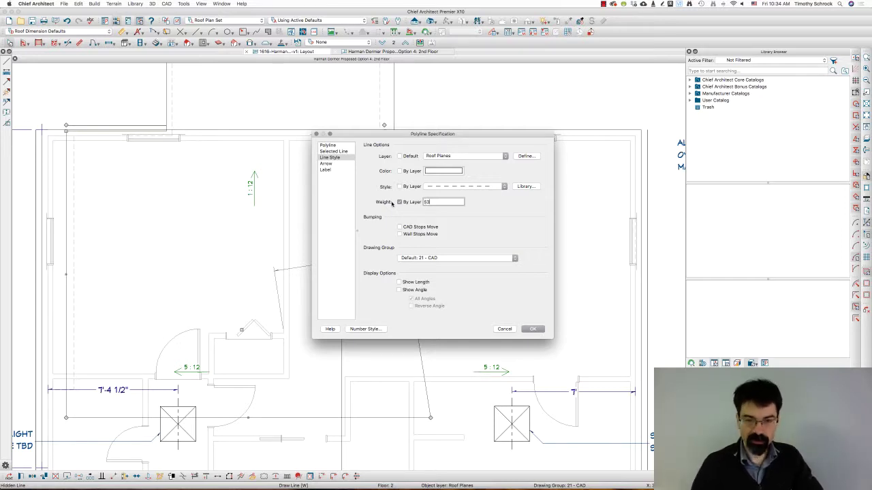
{"action": "left_click", "coordinate": [534, 330]}
{"action": "key", "text": "space"}
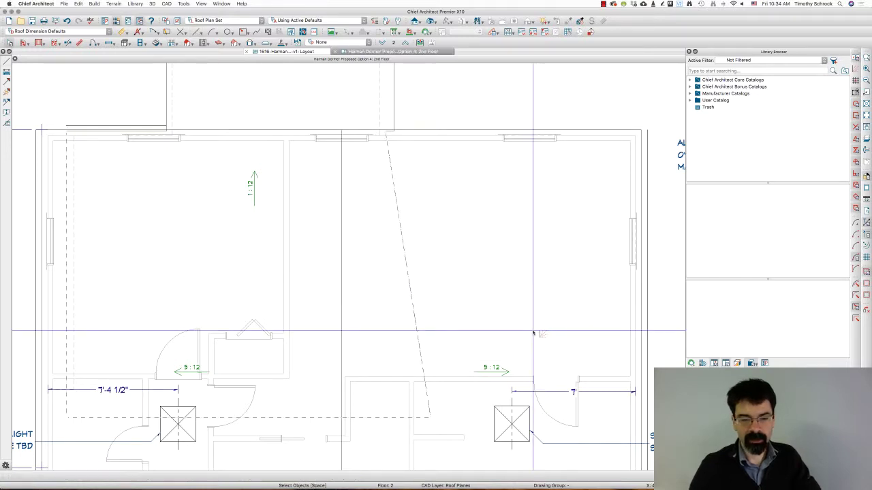
Set the line weight of the traced roof polyline to 60
{"action": "scroll", "coordinate": [358, 436], "scroll_direction": "up", "scroll_amount": 3}
{"action": "scroll", "coordinate": [366, 439], "scroll_direction": "up", "scroll_amount": 2}
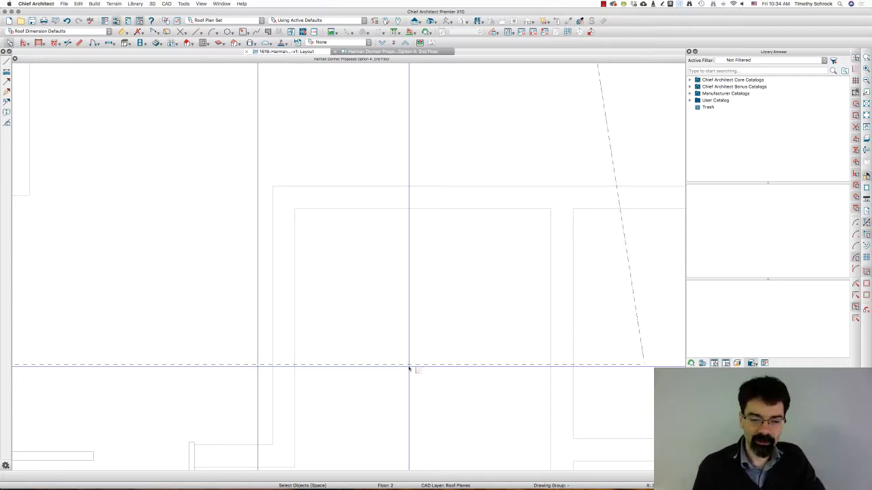
{"action": "scroll", "coordinate": [409, 369], "scroll_direction": "up", "scroll_amount": 3}
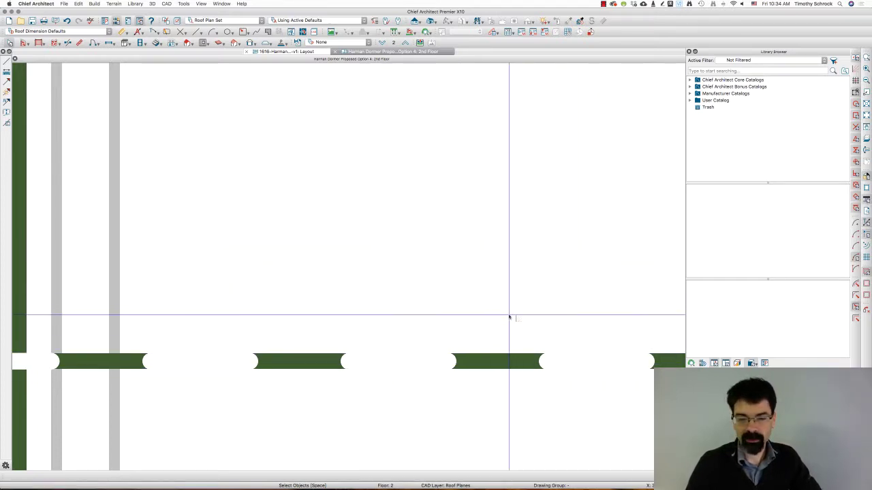
{"action": "scroll", "coordinate": [415, 336], "scroll_direction": "down", "scroll_amount": 5}
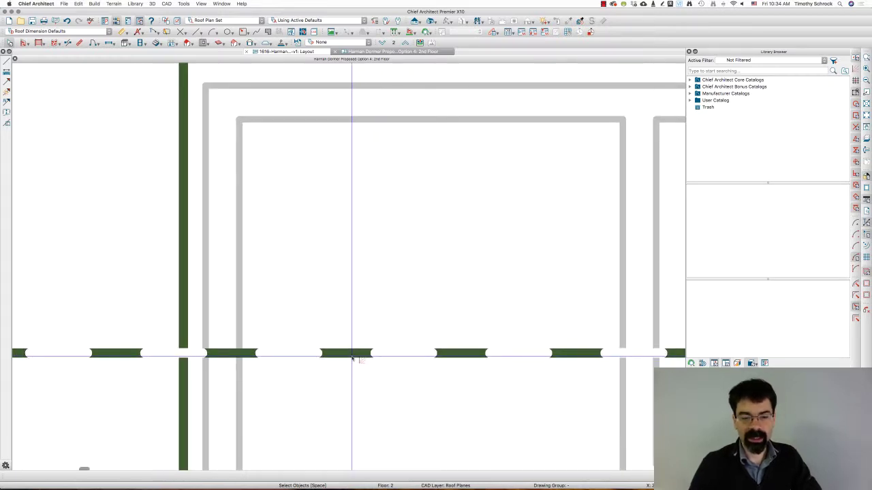
{"action": "left_click", "coordinate": [400, 356]}
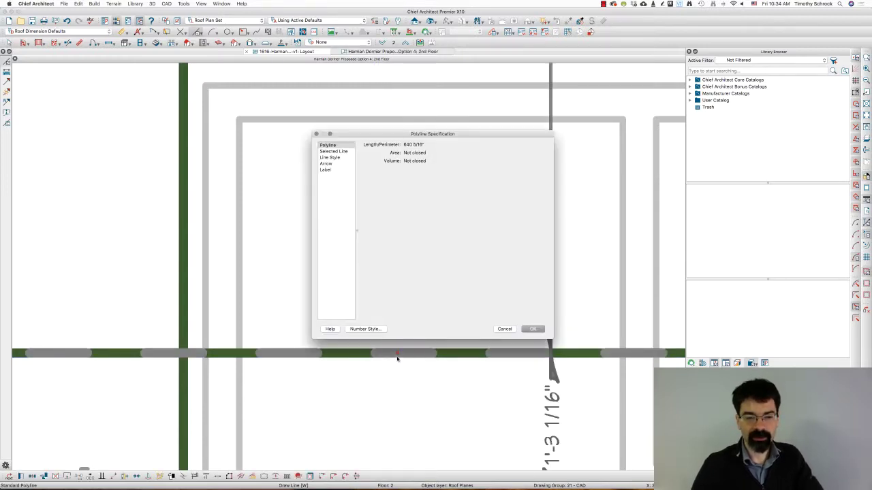
{"action": "left_click", "coordinate": [331, 157]}
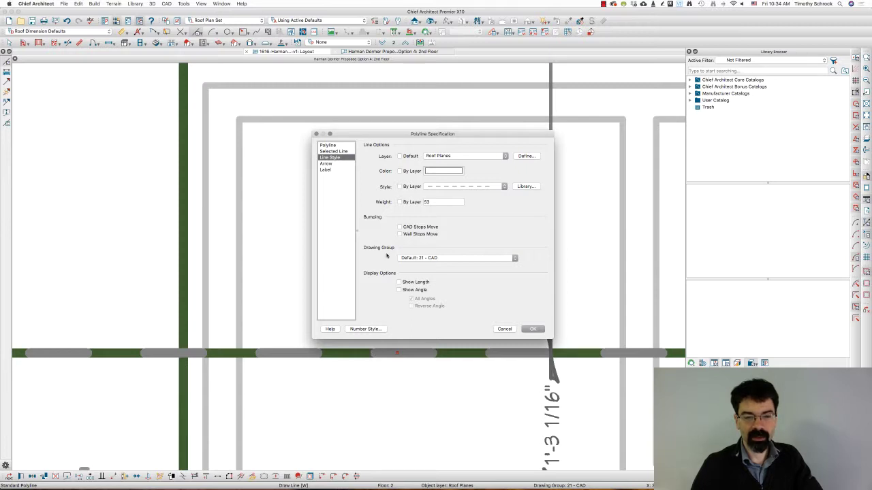
{"action": "left_click", "coordinate": [436, 201]}
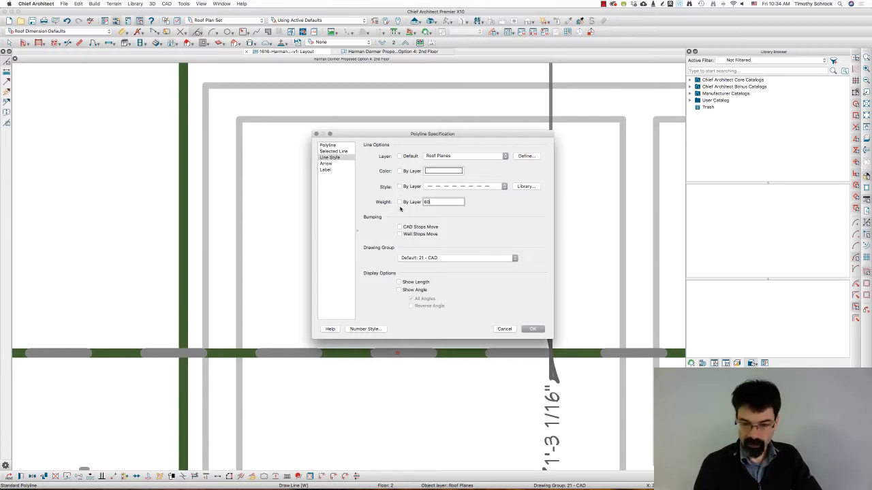
{"action": "key", "text": "Return"}
{"action": "key", "text": "Escape"}
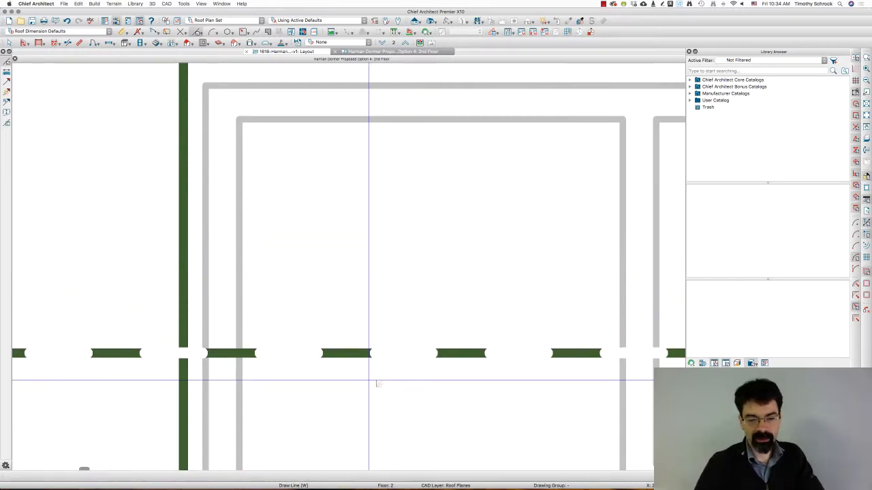
Turn off the display of line weights in the roof plan
{"action": "scroll", "coordinate": [381, 384], "scroll_direction": "down", "scroll_amount": 5}
{"action": "scroll", "coordinate": [378, 384], "scroll_direction": "down", "scroll_amount": 5}
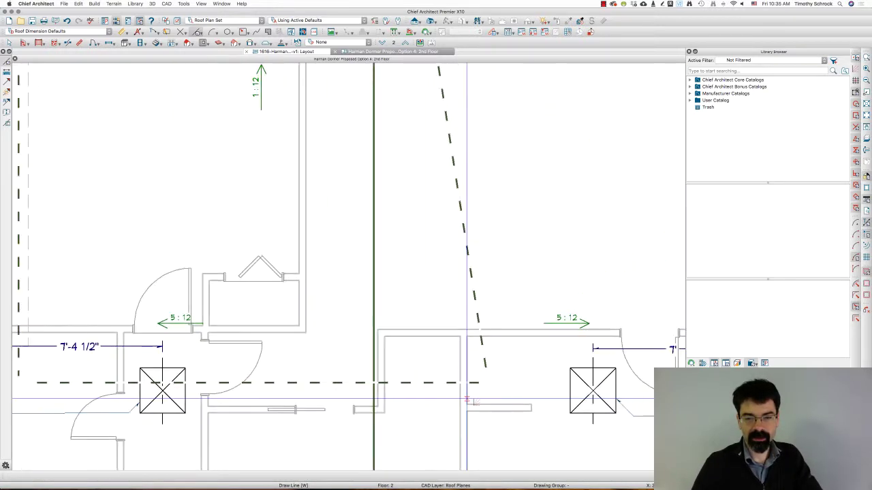
{"action": "left_click", "coordinate": [866, 199]}
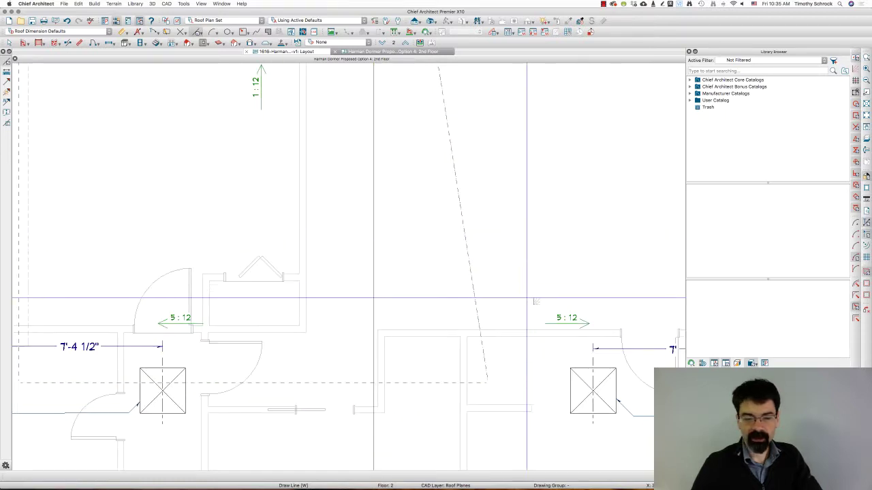
{"action": "scroll", "coordinate": [465, 328], "scroll_direction": "down", "scroll_amount": 4}
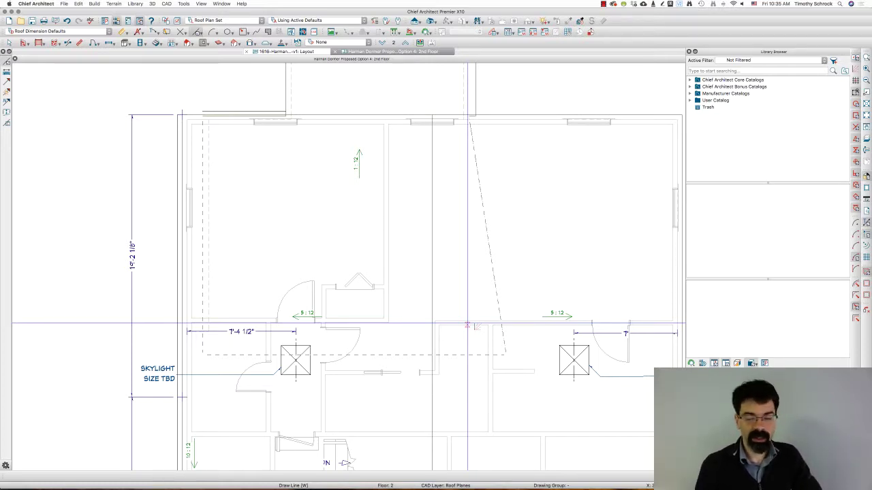
Switch the plan to the Framing-Roof Annotations set and examine the dormer roof edges
{"action": "left_click", "coordinate": [350, 21]}
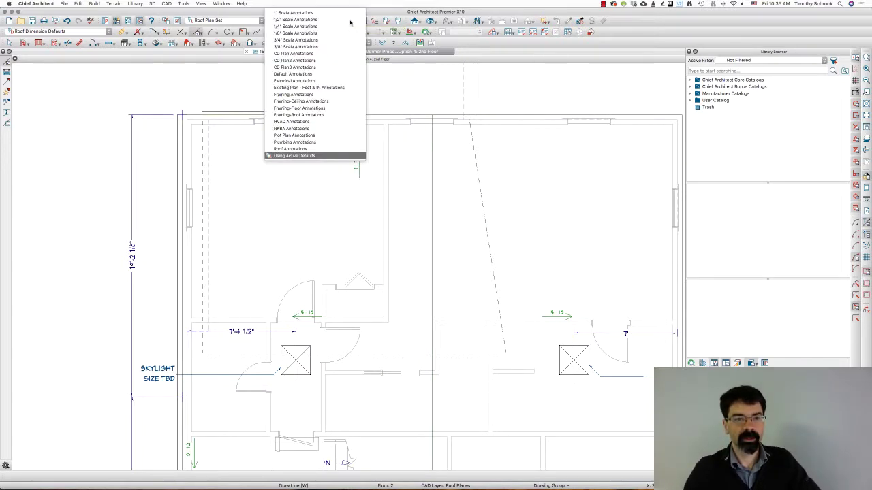
{"action": "left_click", "coordinate": [349, 116]}
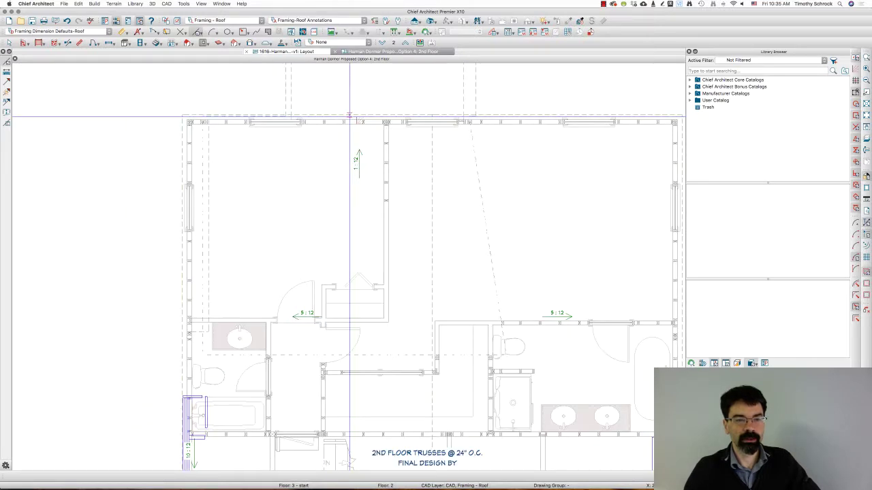
{"action": "scroll", "coordinate": [497, 252], "scroll_direction": "up", "scroll_amount": 3}
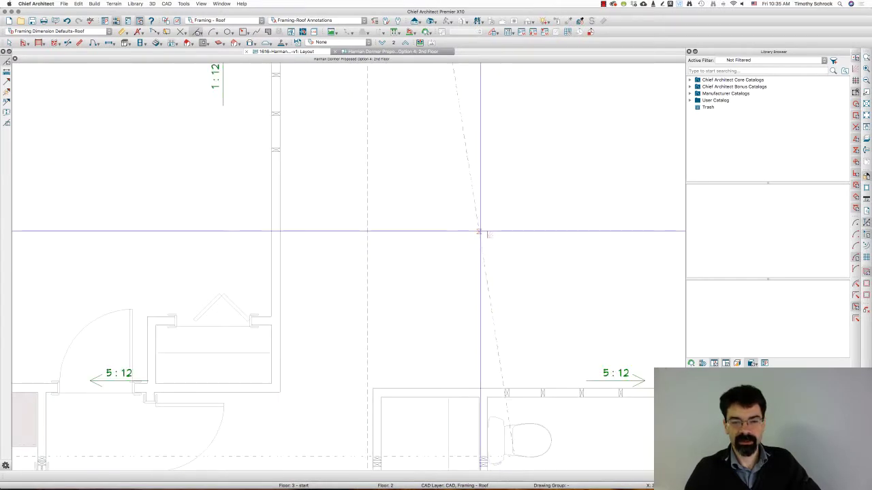
{"action": "scroll", "coordinate": [566, 297], "scroll_direction": "down", "scroll_amount": 2}
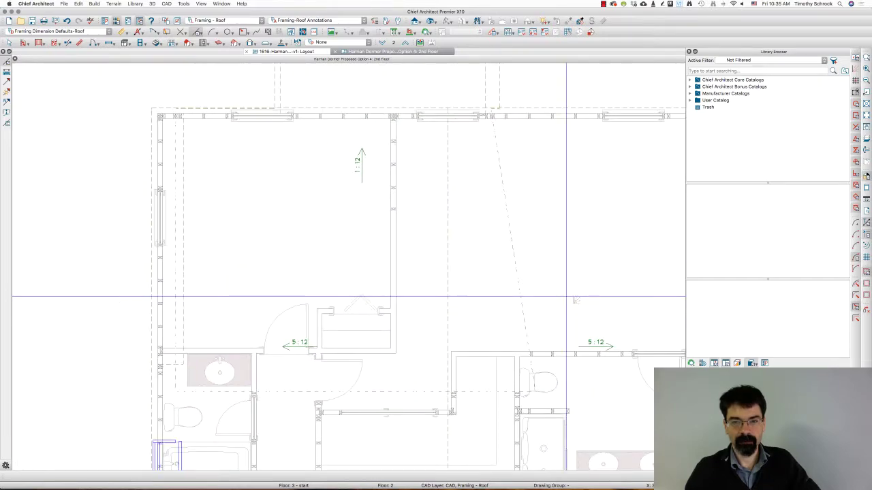
{"action": "scroll", "coordinate": [566, 297], "scroll_direction": "down", "scroll_amount": 1}
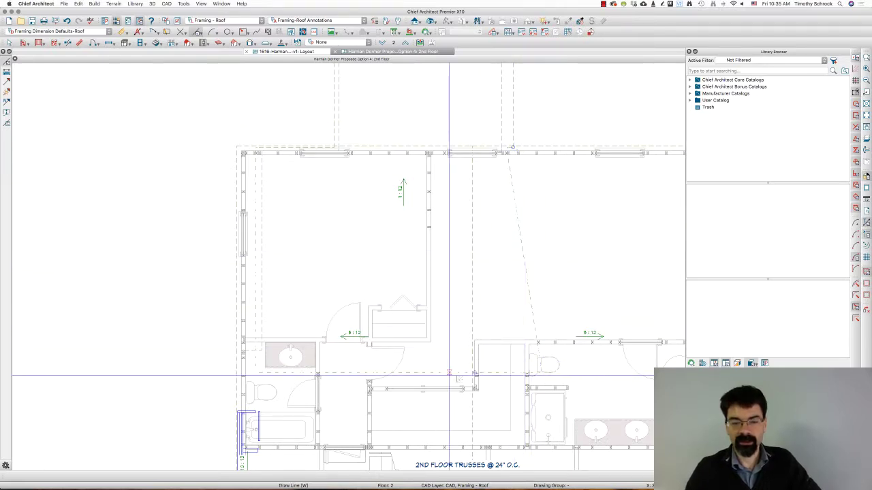
{"action": "scroll", "coordinate": [450, 371], "scroll_direction": "up", "scroll_amount": 5}
{"action": "scroll", "coordinate": [450, 371], "scroll_direction": "down", "scroll_amount": 3}
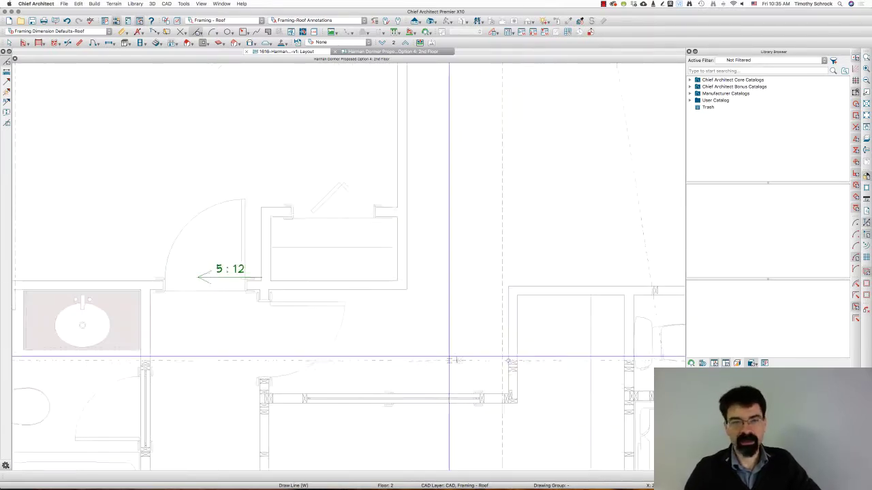
Switch the plan to the Default Annotations set and examine the area around the closets and hall
{"action": "left_click", "coordinate": [346, 21]}
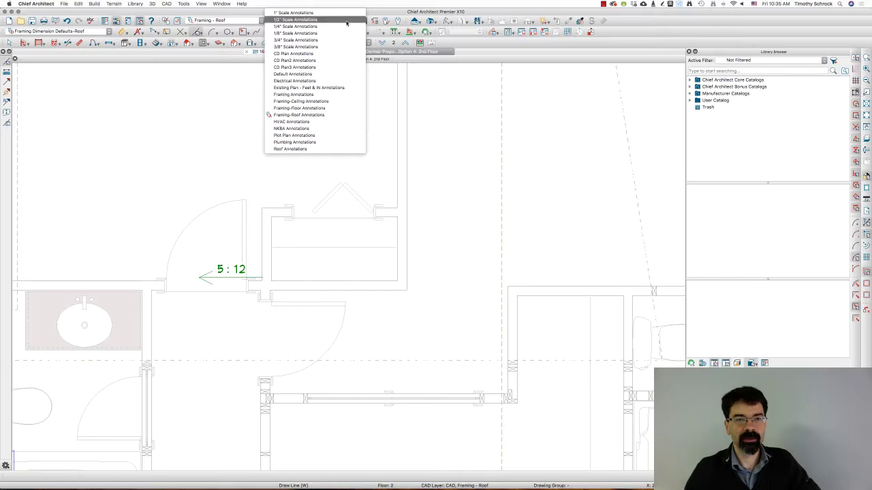
{"action": "left_click", "coordinate": [340, 74]}
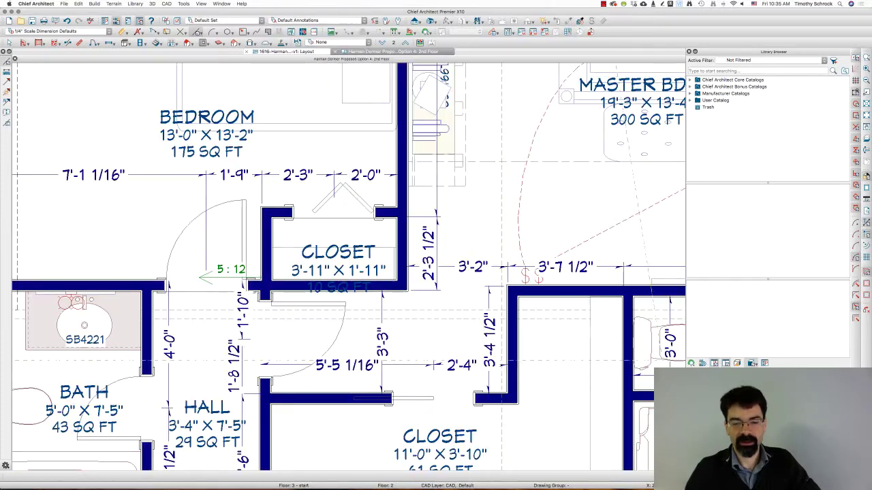
{"action": "scroll", "coordinate": [442, 204], "scroll_direction": "down", "scroll_amount": 2}
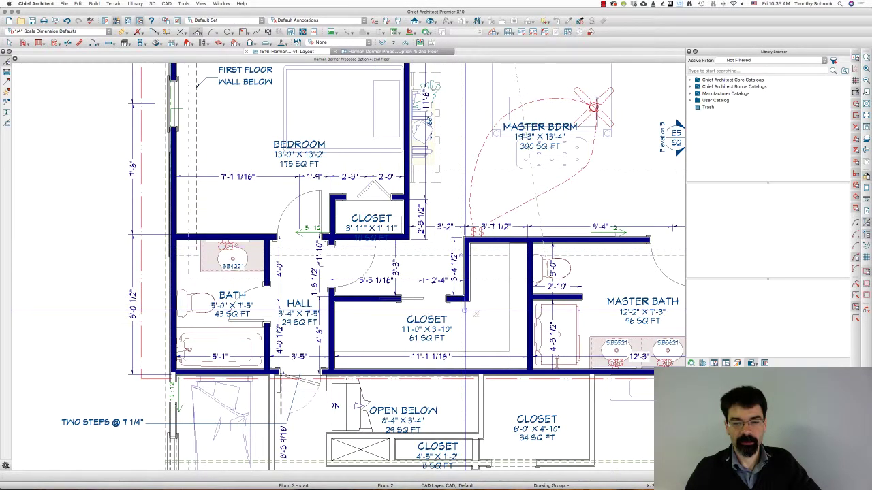
{"action": "scroll", "coordinate": [475, 282], "scroll_direction": "up", "scroll_amount": 4}
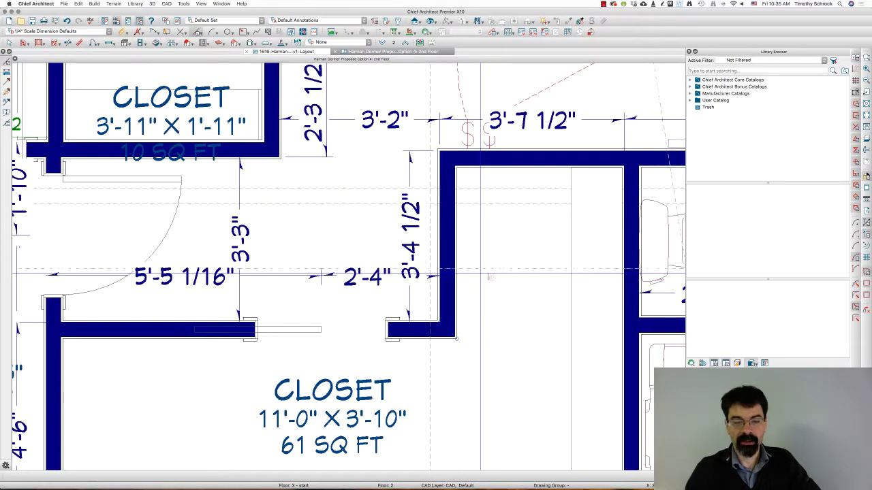
{"action": "scroll", "coordinate": [359, 299], "scroll_direction": "down", "scroll_amount": 3}
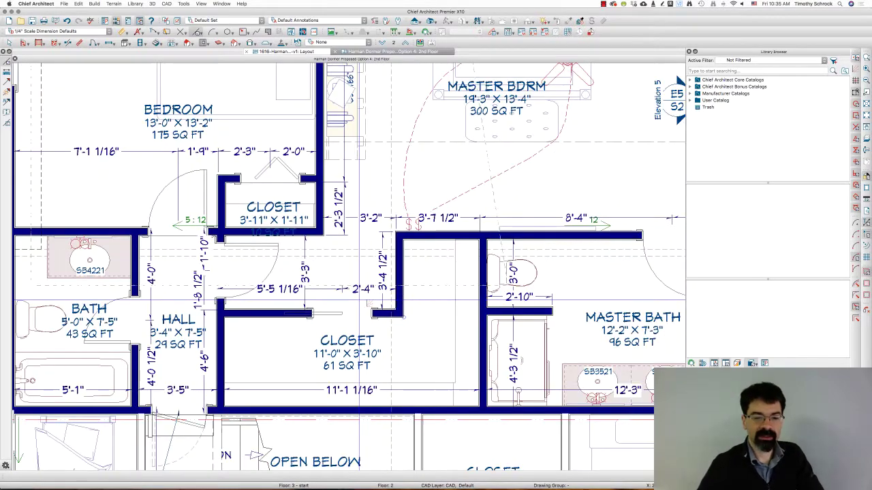
{"action": "scroll", "coordinate": [359, 300], "scroll_direction": "down", "scroll_amount": 3}
Inspect the roof plane over the bedroom side by selecting it, and clear the selection
{"action": "key", "text": "r"}
{"action": "left_click", "coordinate": [378, 333]}
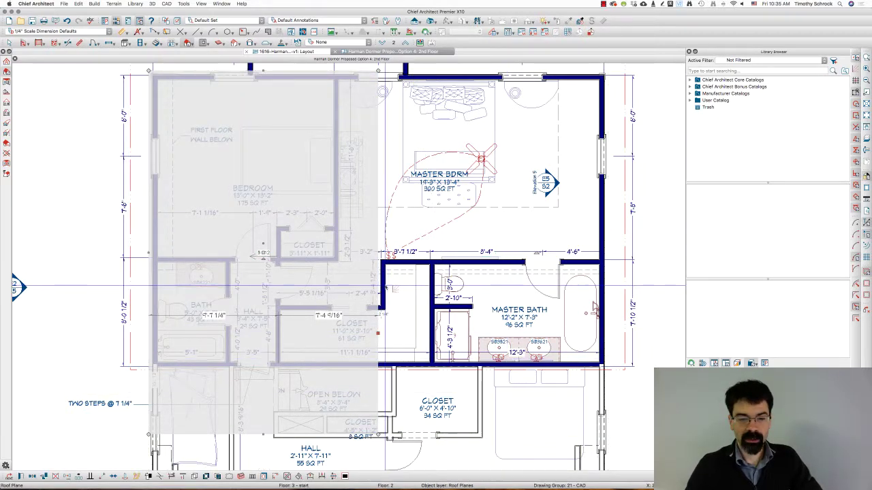
{"action": "key", "text": "Escape"}
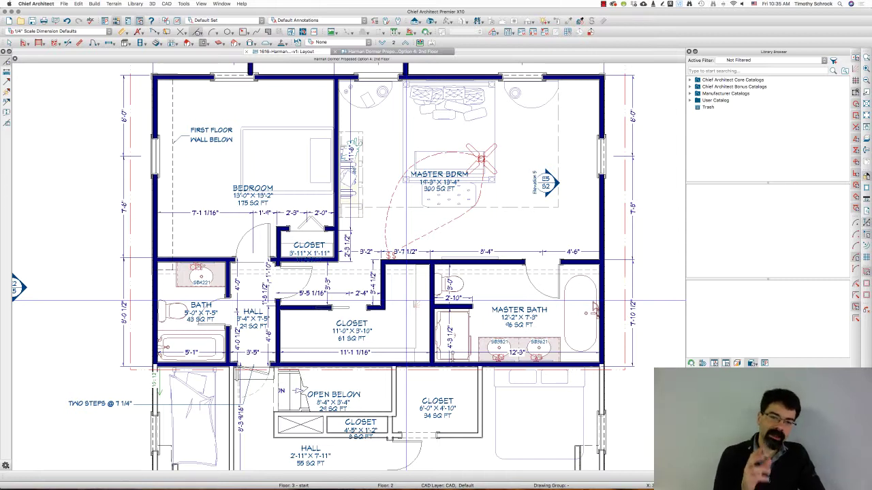
{"action": "key", "text": "w"}
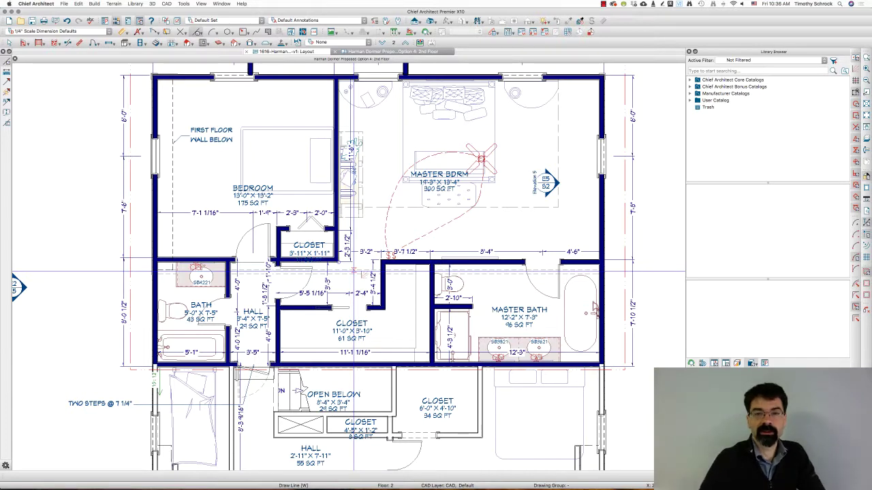
{"action": "scroll", "coordinate": [387, 316], "scroll_direction": "up", "scroll_amount": 3}
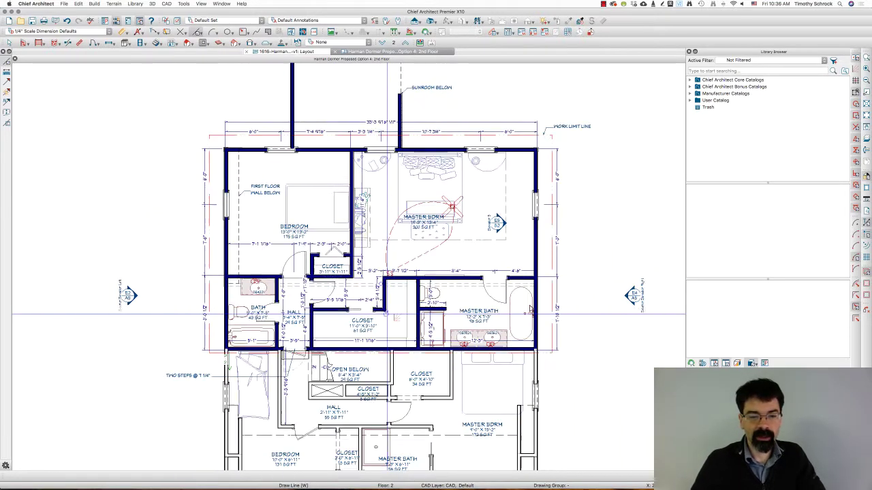
Check the plan with the Electrical Annotations set, and switch it back to the Roof Annotations set
{"action": "left_click", "coordinate": [336, 20]}
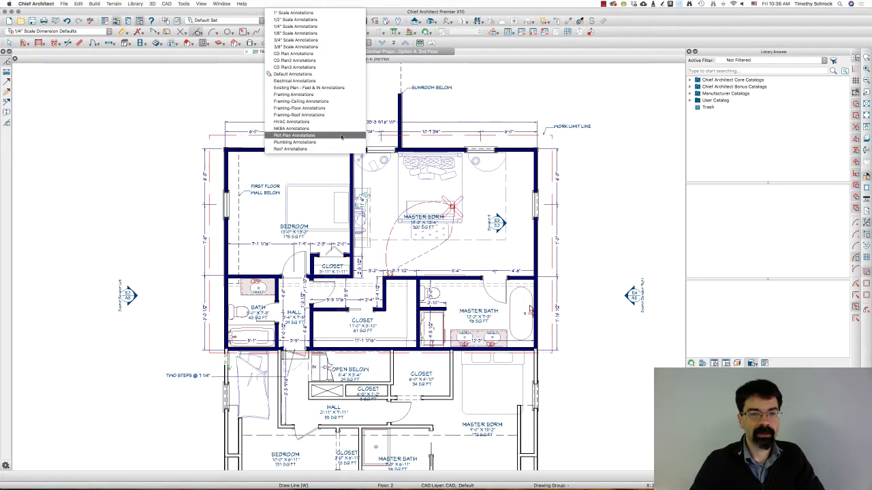
{"action": "left_click", "coordinate": [336, 80]}
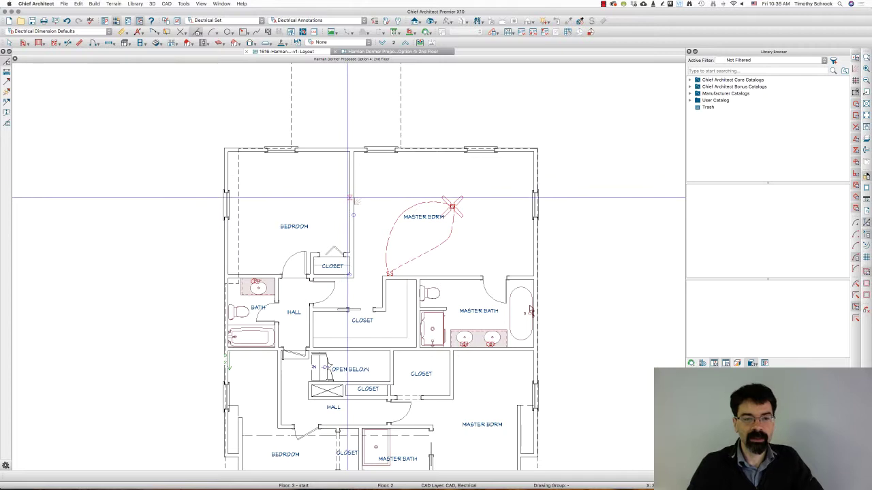
{"action": "left_click", "coordinate": [304, 20]}
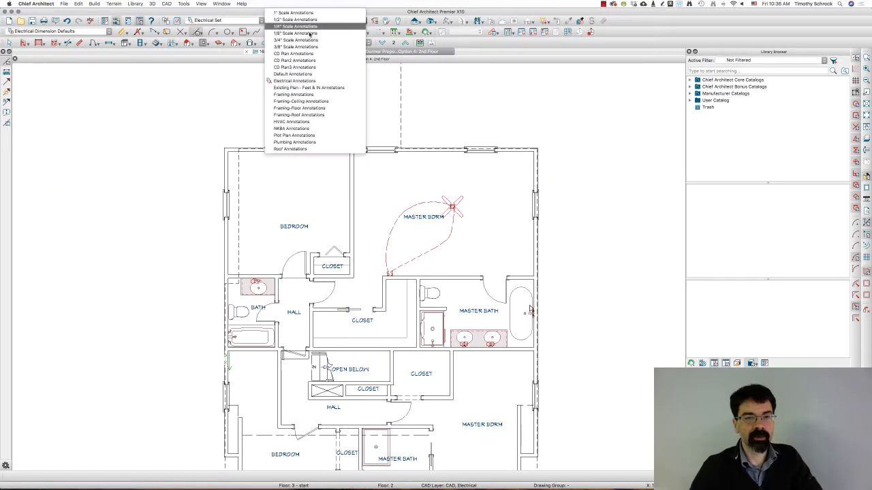
{"action": "left_click", "coordinate": [320, 149]}
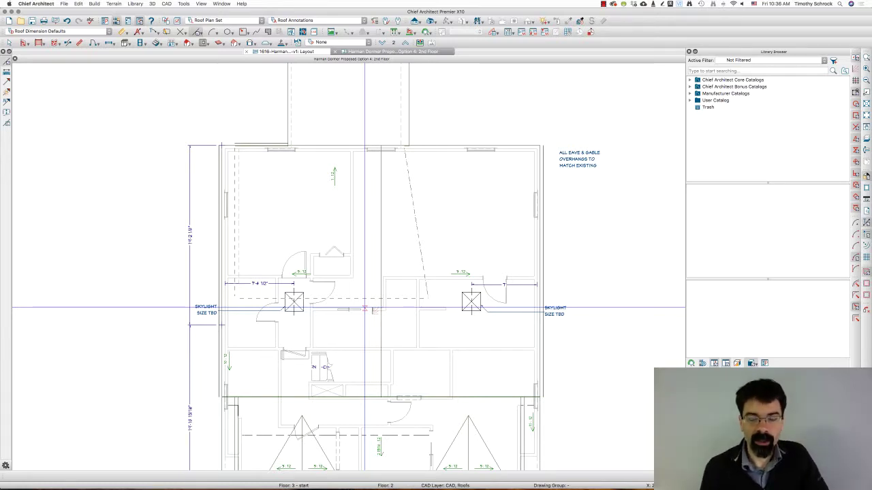
{"action": "key", "text": "w"}
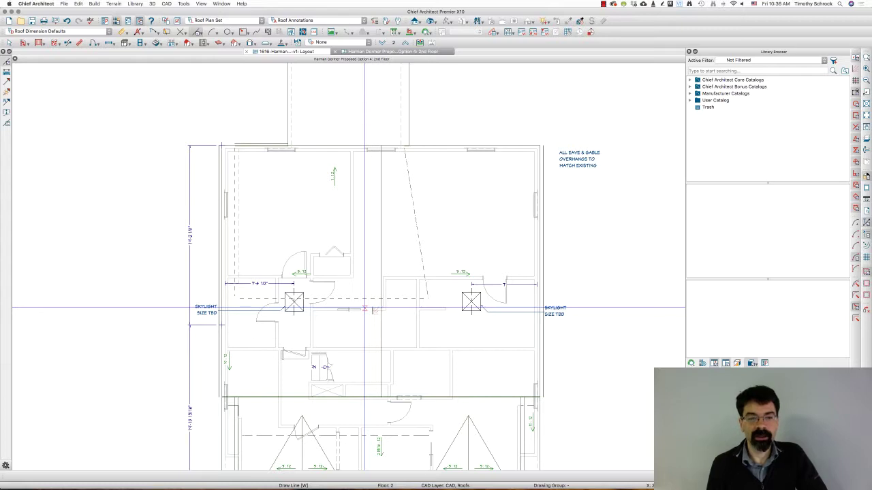